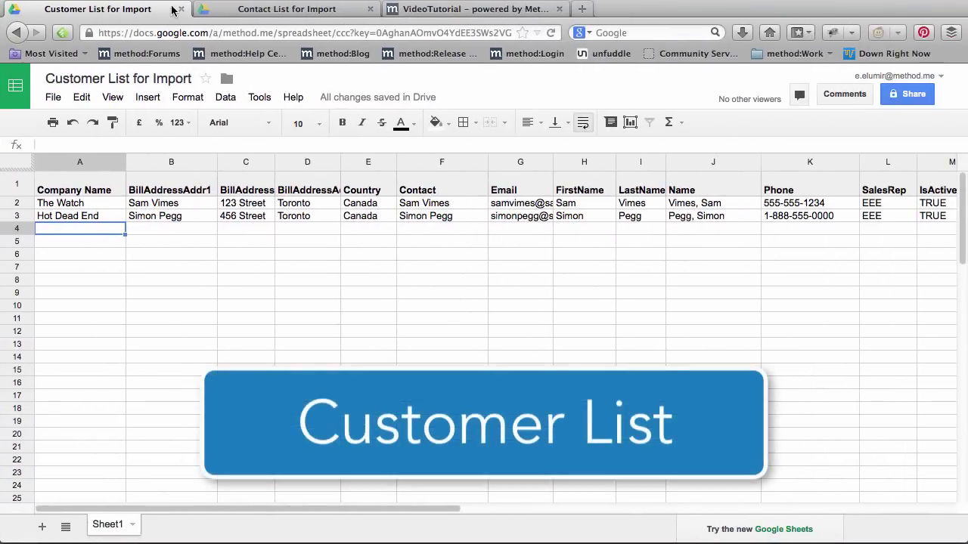
- Review the Contact List for Import sheet, then return to the Customer List for Import sheet
click(321, 12)
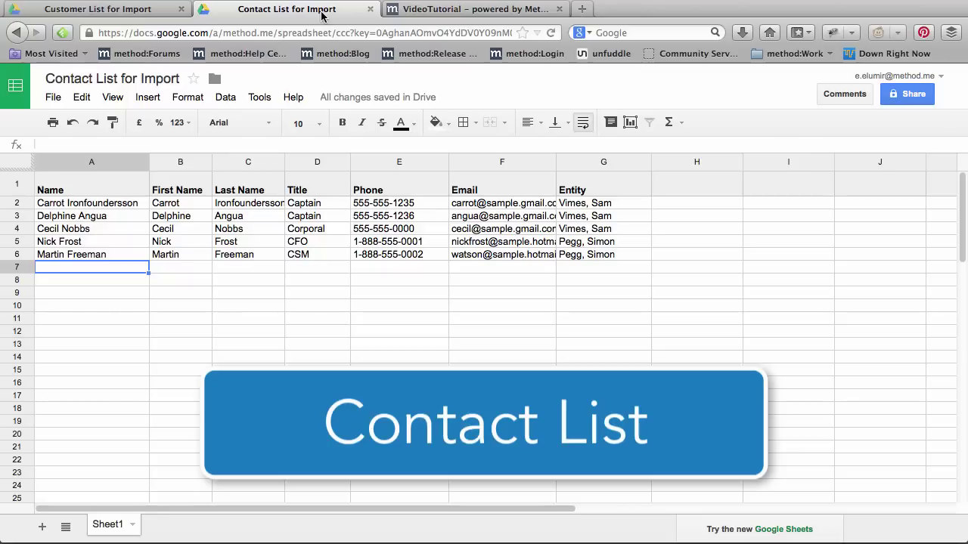
click(117, 13)
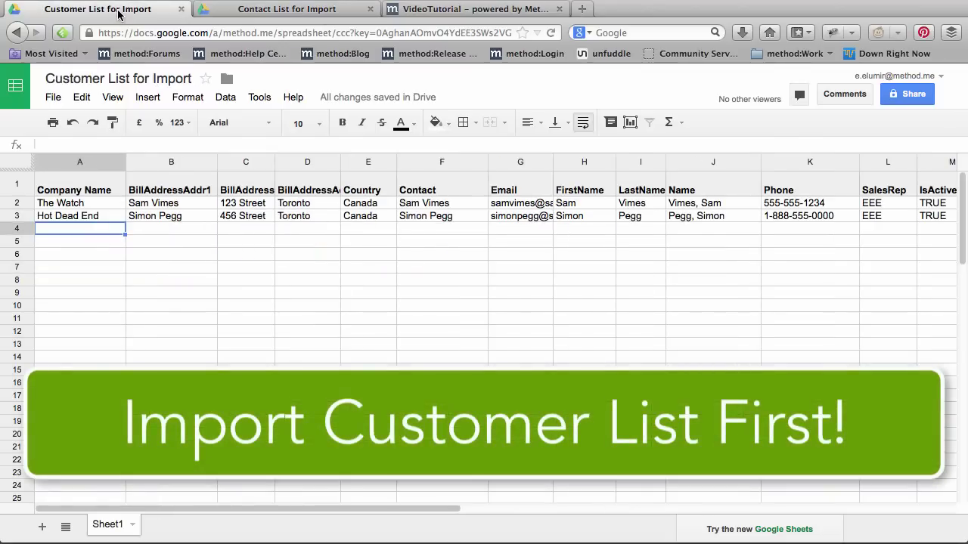
- Start a file import under Integration Tools > Import/Export, targeting the Customer table
click(463, 10)
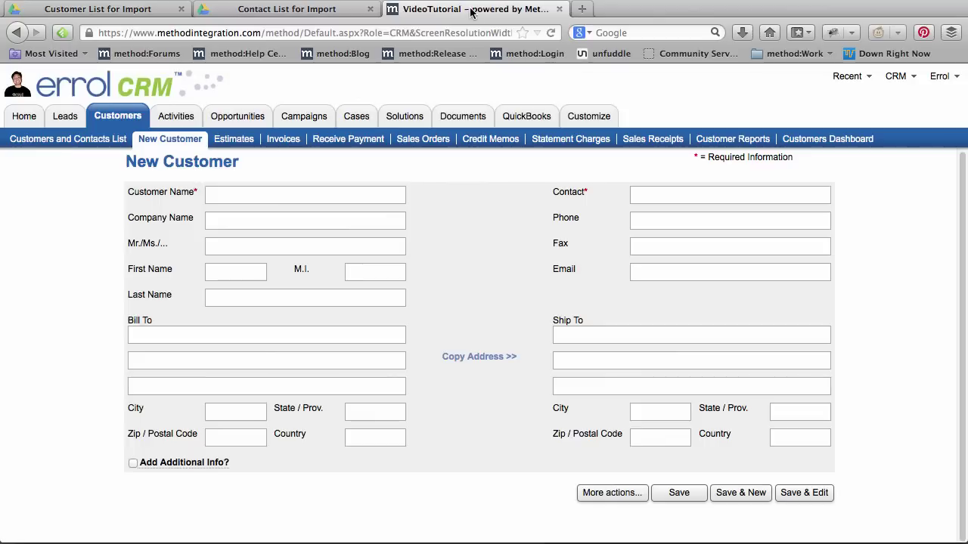
click(608, 115)
click(442, 140)
click(671, 253)
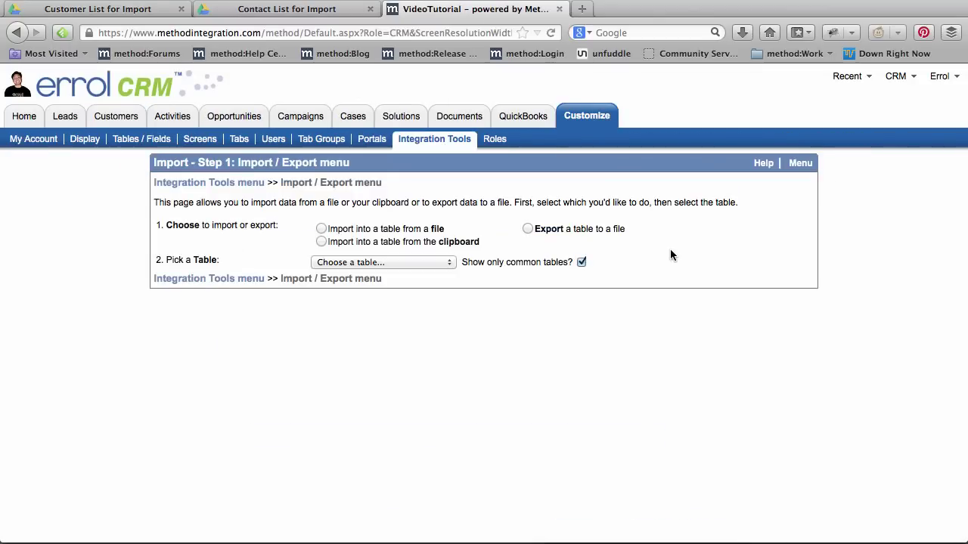
click(449, 263)
click(434, 333)
click(367, 229)
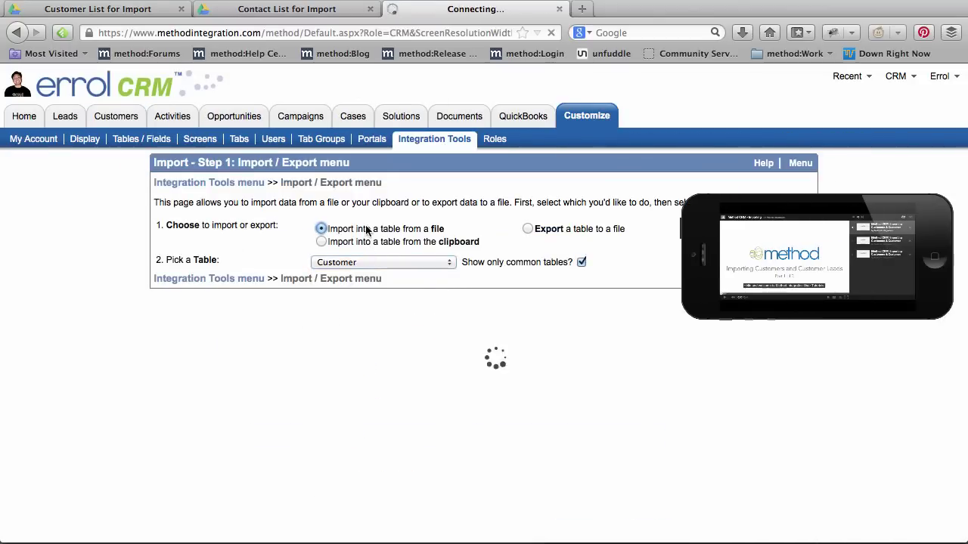
- Pick the customer list CSV from the Demo folder, keep the column mapping, and begin the import
click(353, 312)
click(272, 200)
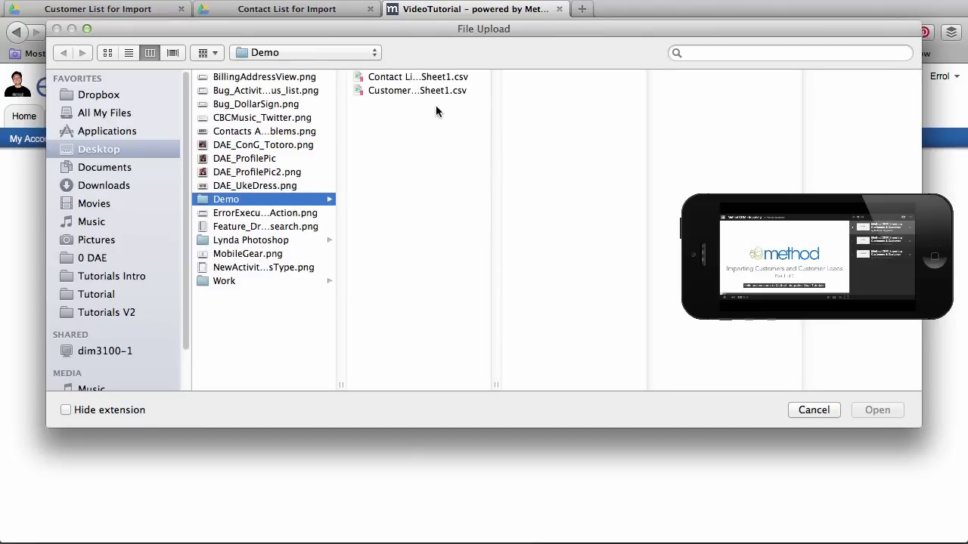
click(418, 90)
click(877, 410)
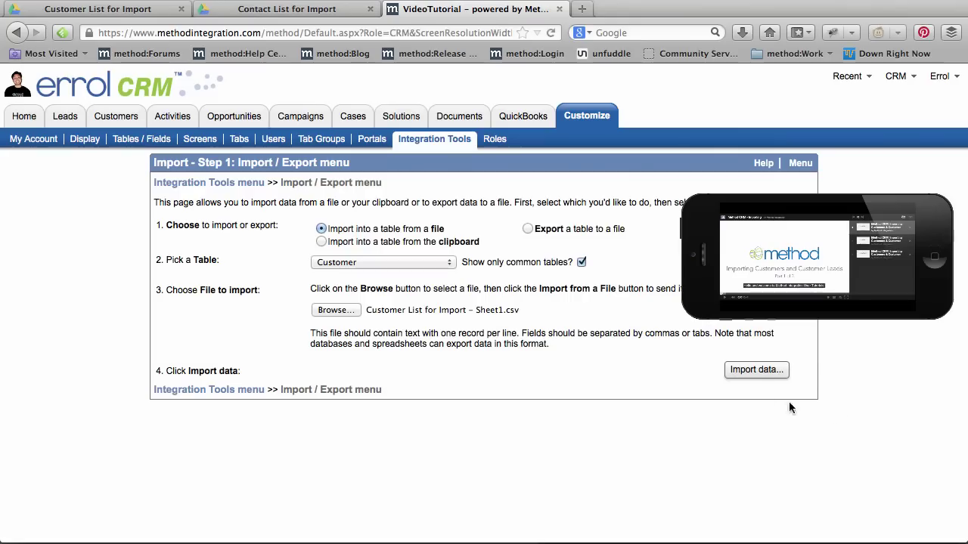
click(757, 375)
scroll(757, 376, down, 2)
click(73, 473)
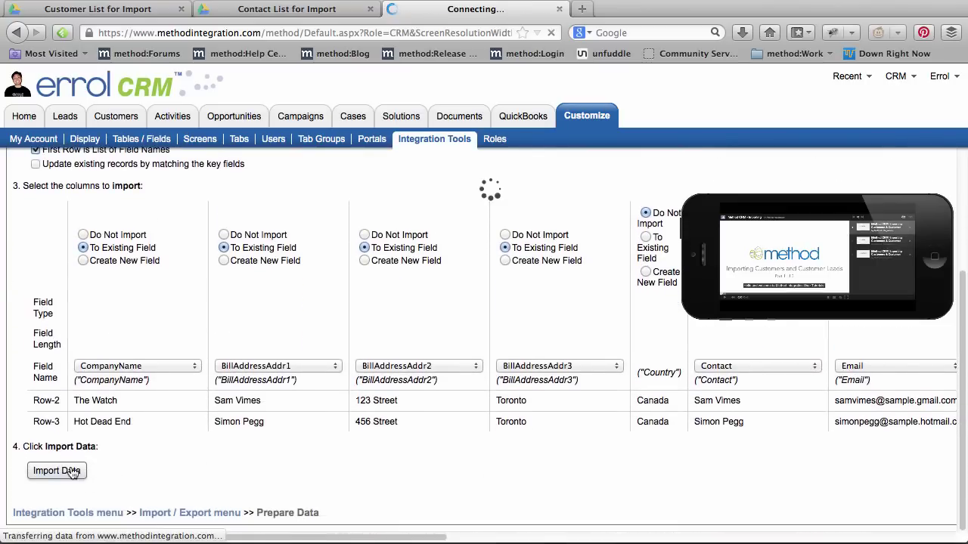
click(207, 232)
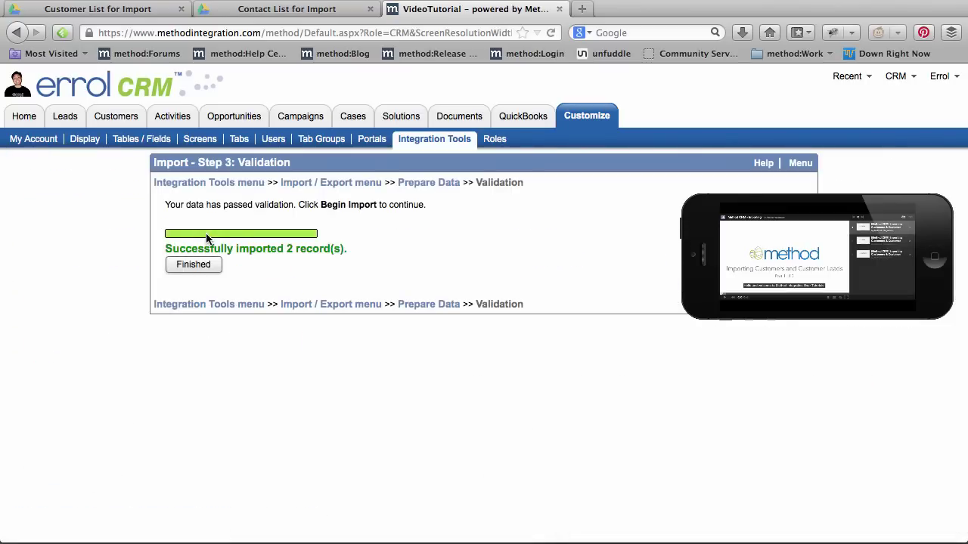
- Finish the import and open the customer's record by filtering the Customers and Contacts List by name
click(199, 265)
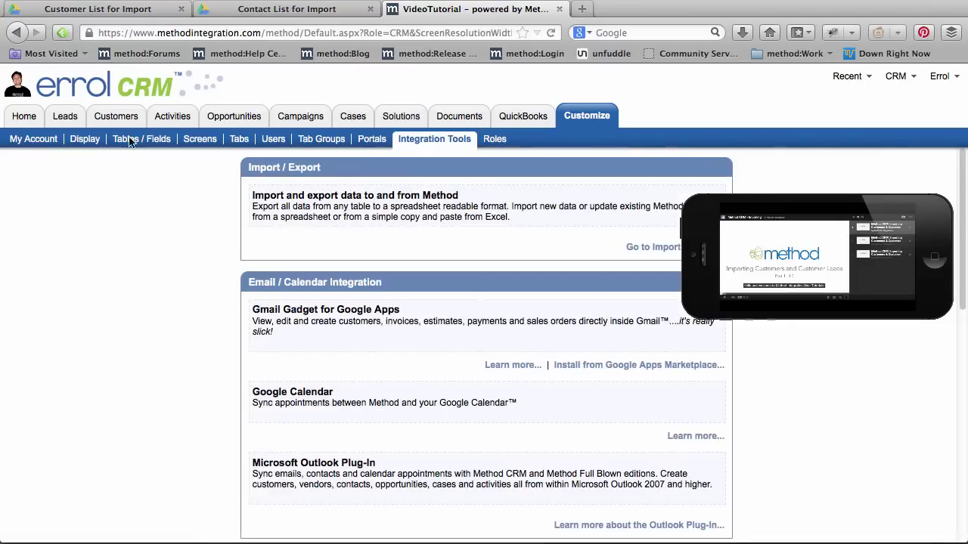
click(126, 126)
click(68, 139)
click(314, 260)
text(sam vimes)
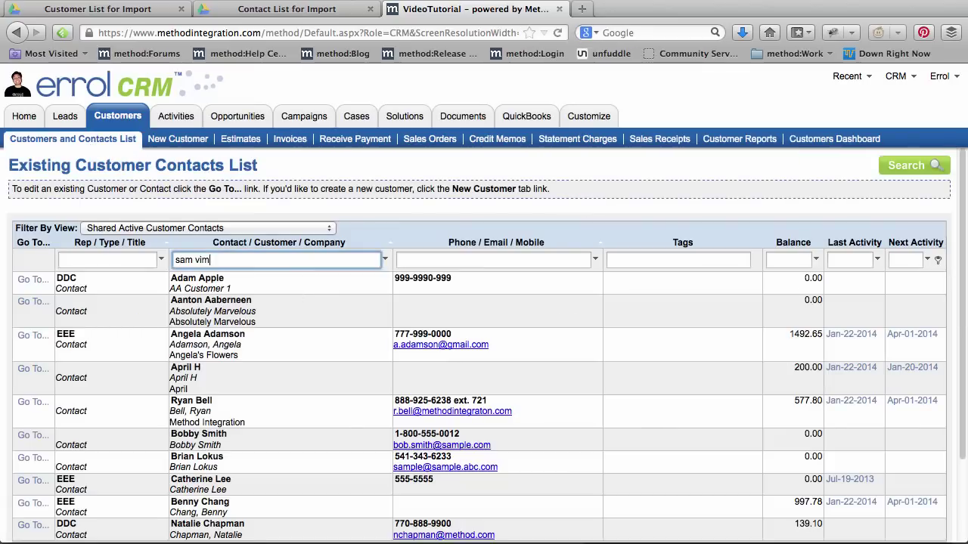
click(42, 286)
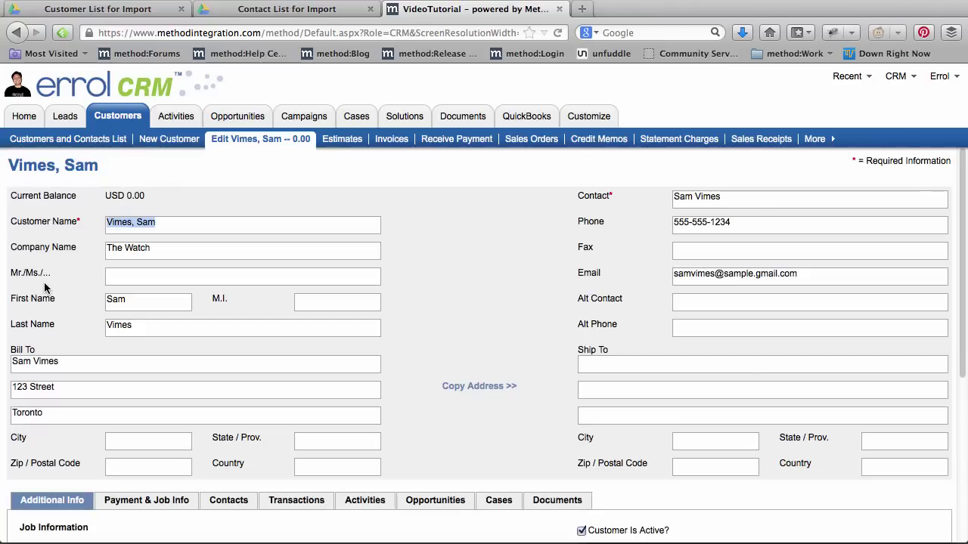
- Show The Watch customer's Contacts tab, which lists only one contact
scroll(45, 288, down, 1)
scroll(45, 288, down, 3)
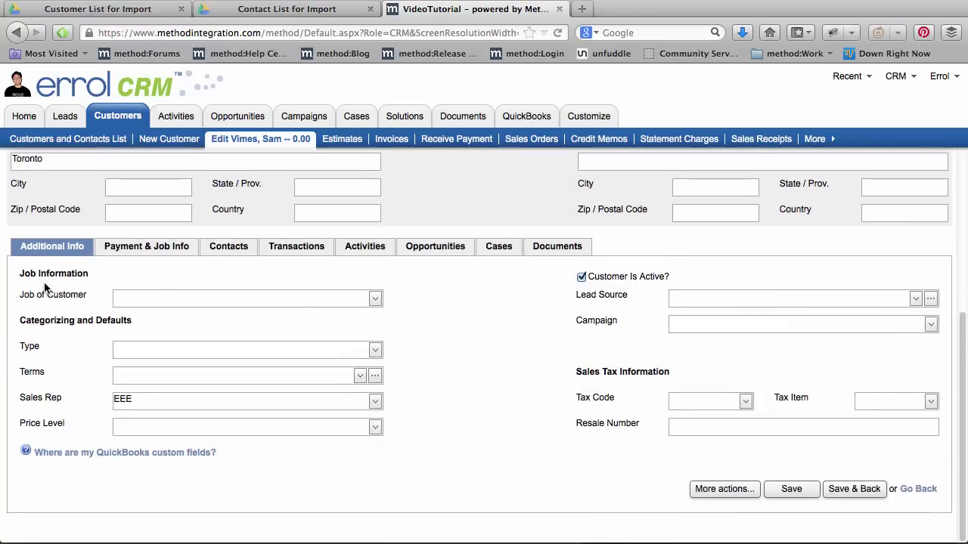
click(250, 254)
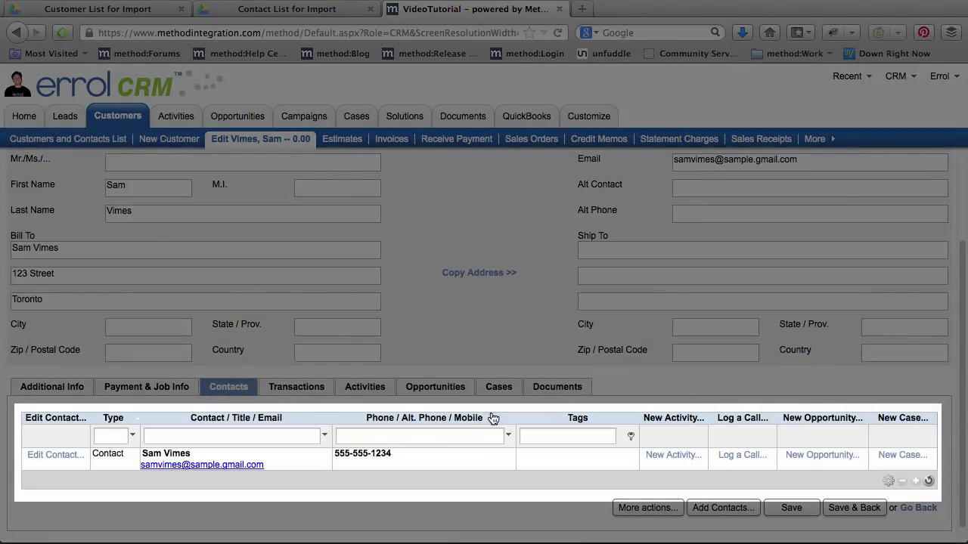
scroll(504, 347, up, 3)
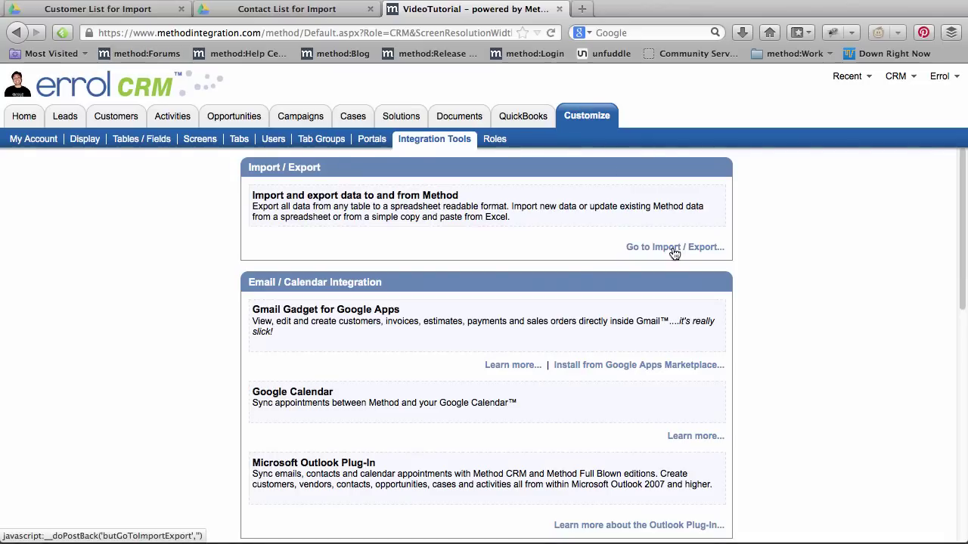
- Start an import into a table from a file, with Show only common tables unchecked
click(672, 248)
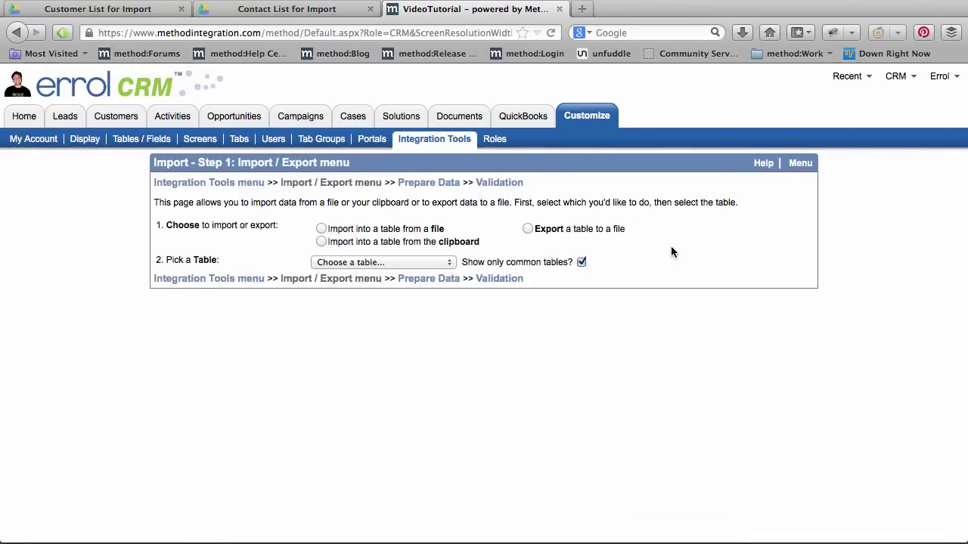
click(377, 232)
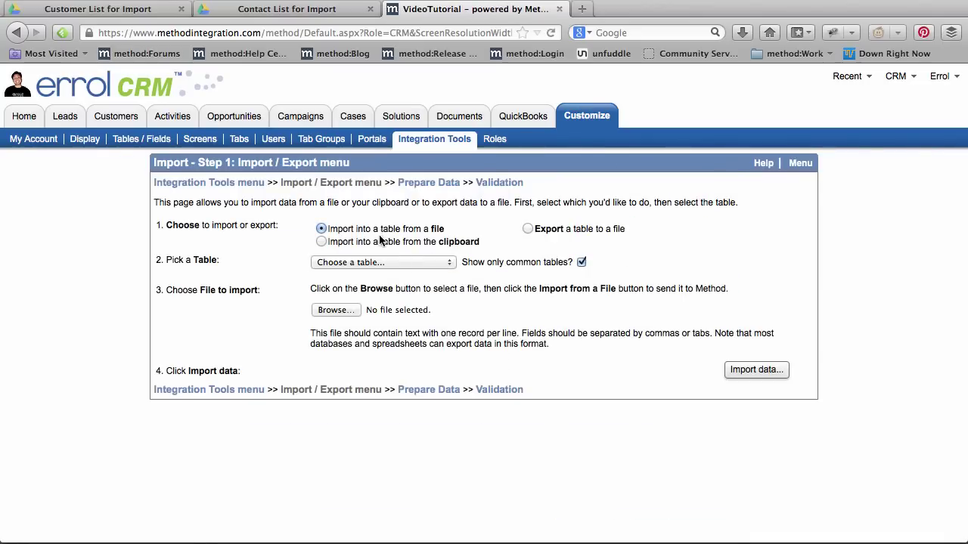
click(428, 263)
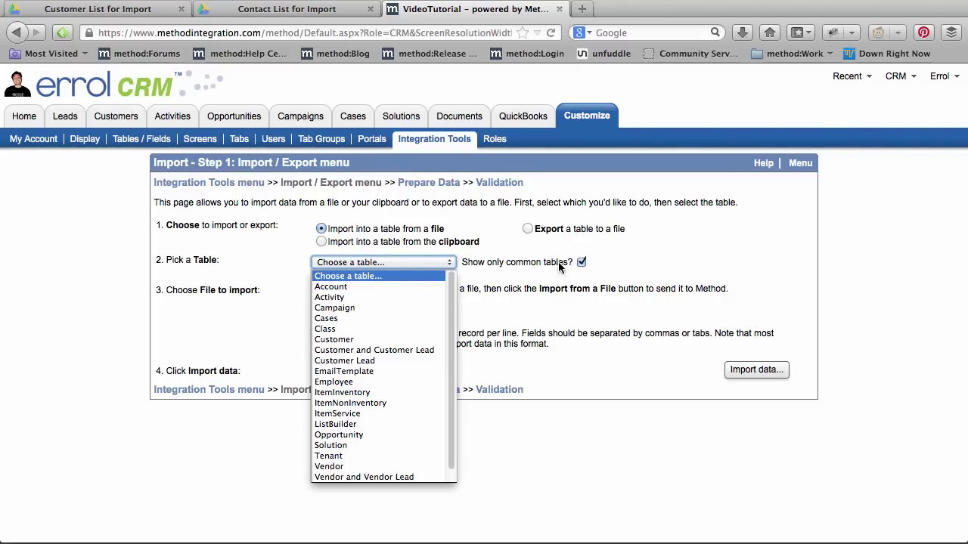
click(609, 270)
click(582, 262)
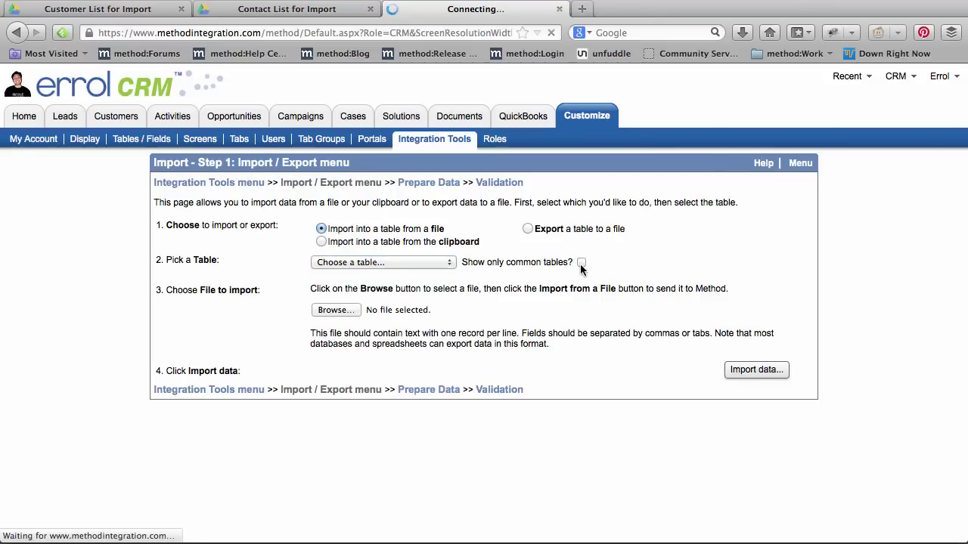
- Choose Contacts as the import table and browse for the Contact List for Import – Sheet1.csv file
click(458, 264)
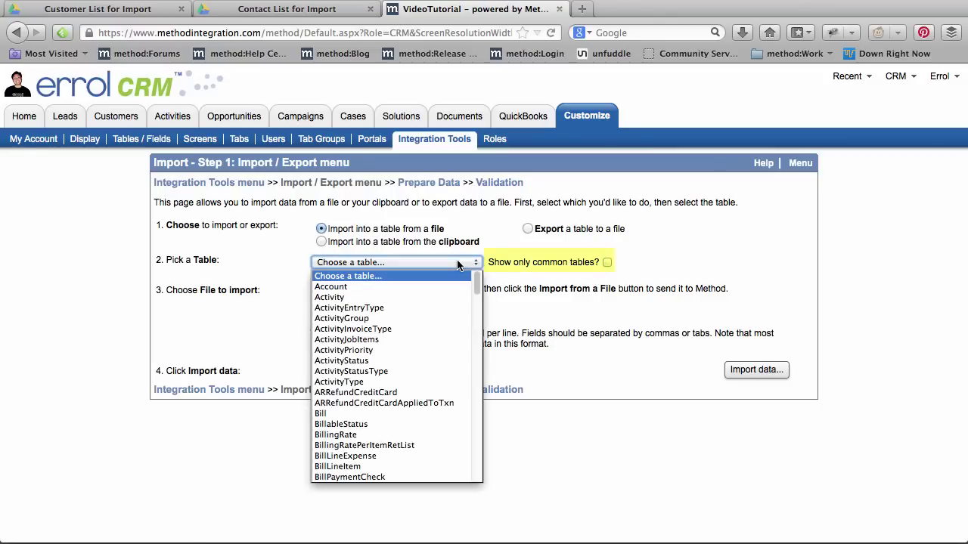
scroll(450, 310, down, 10)
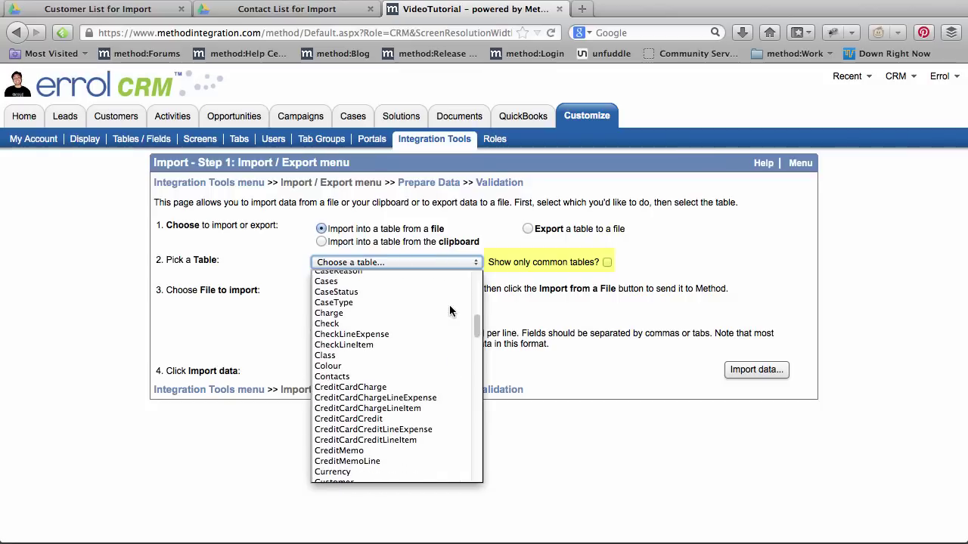
scroll(449, 310, down, 3)
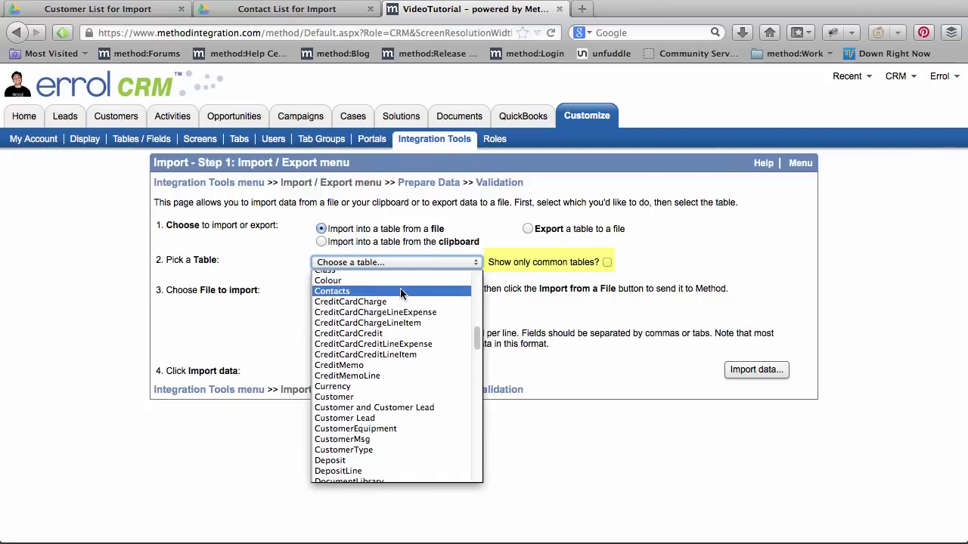
click(400, 291)
click(335, 311)
- Import the 5 contact records from the CSV and view the customer's four contacts
click(875, 406)
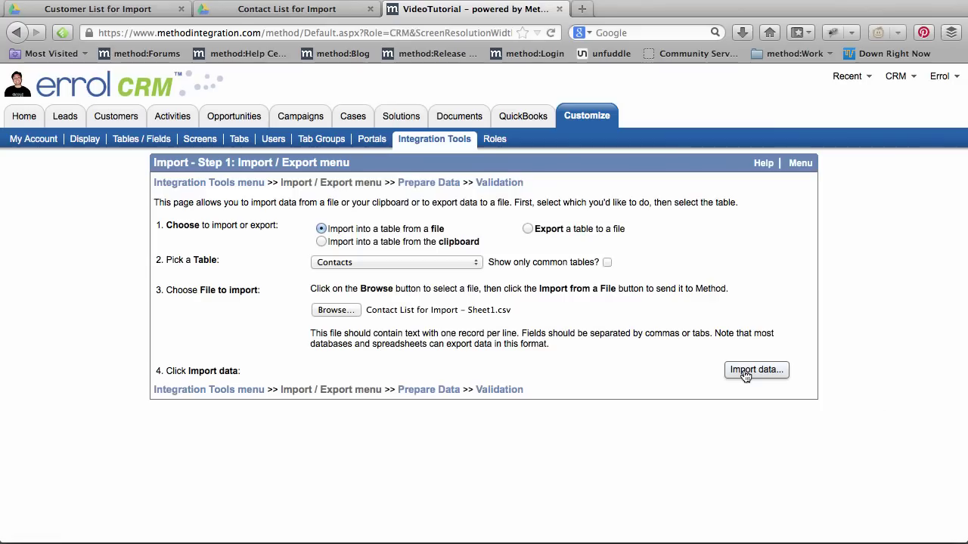
click(744, 371)
click(56, 530)
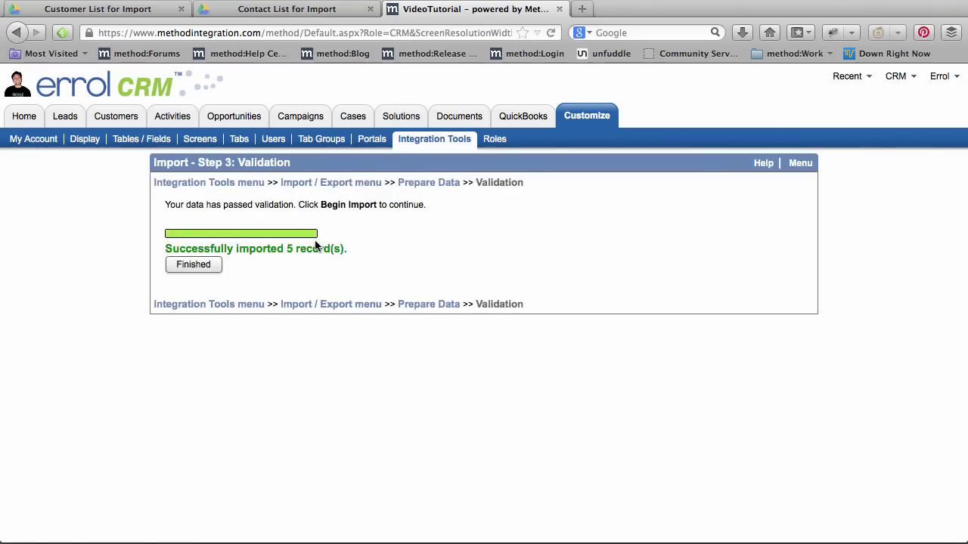
click(206, 270)
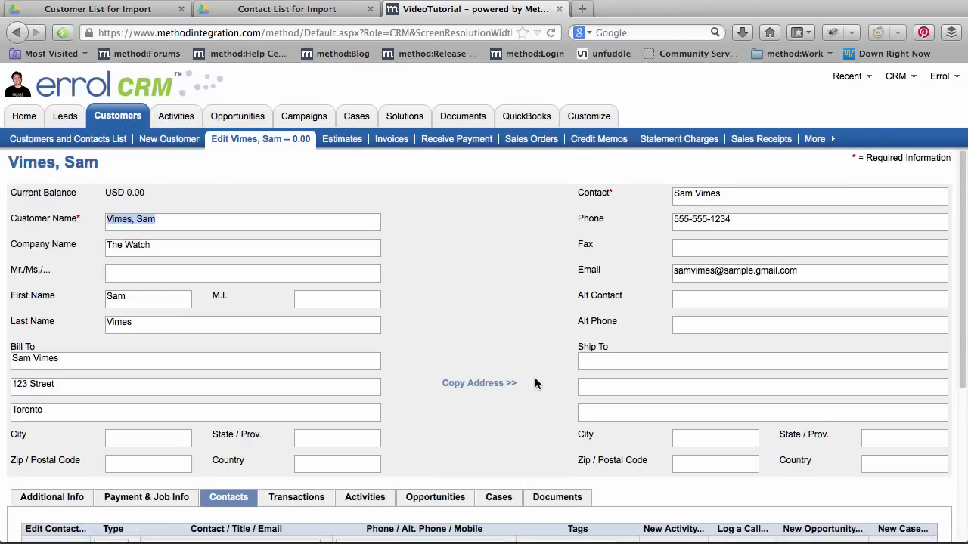
scroll(534, 377, down, 3)
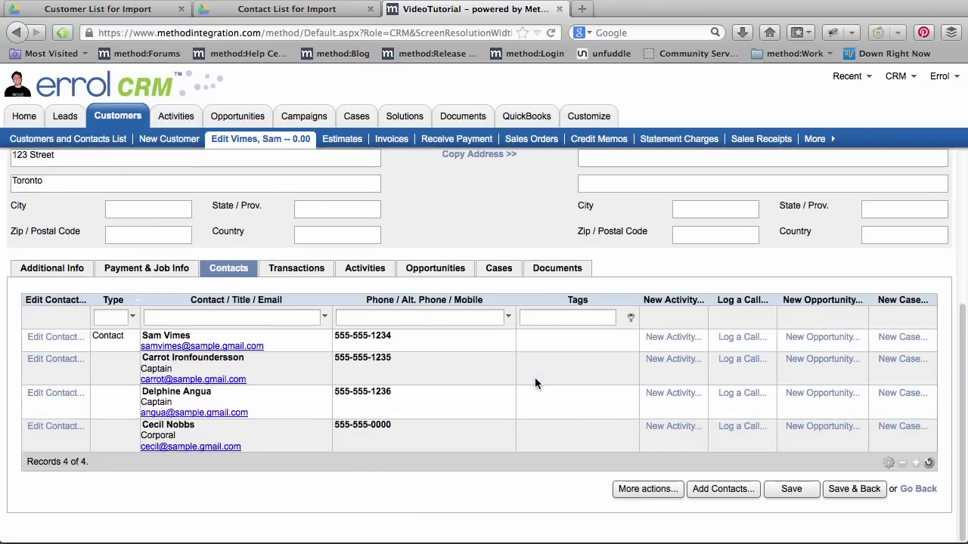